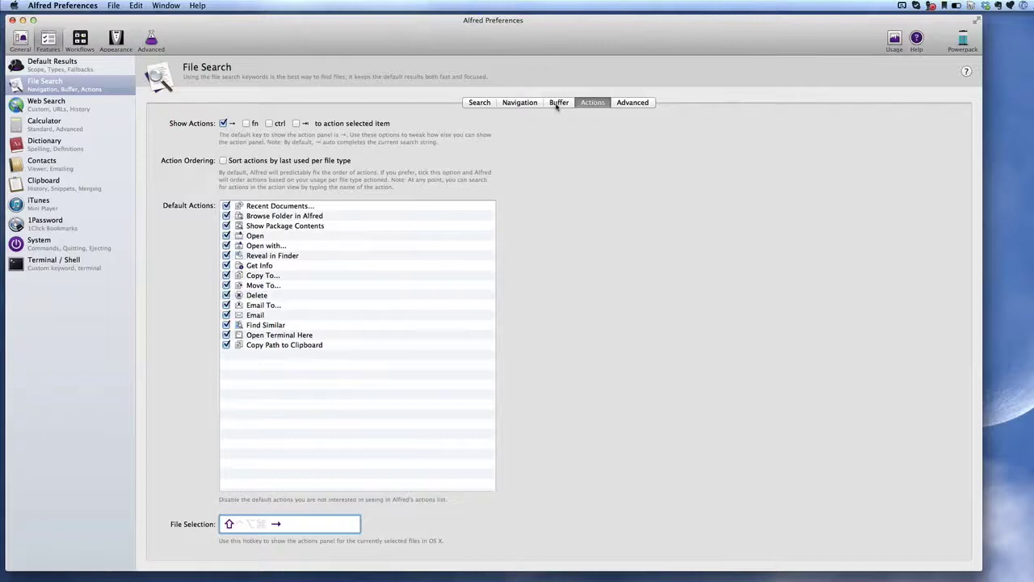
- Show the File Search buffer settings and search for files matching "img"
left_click(557, 104)
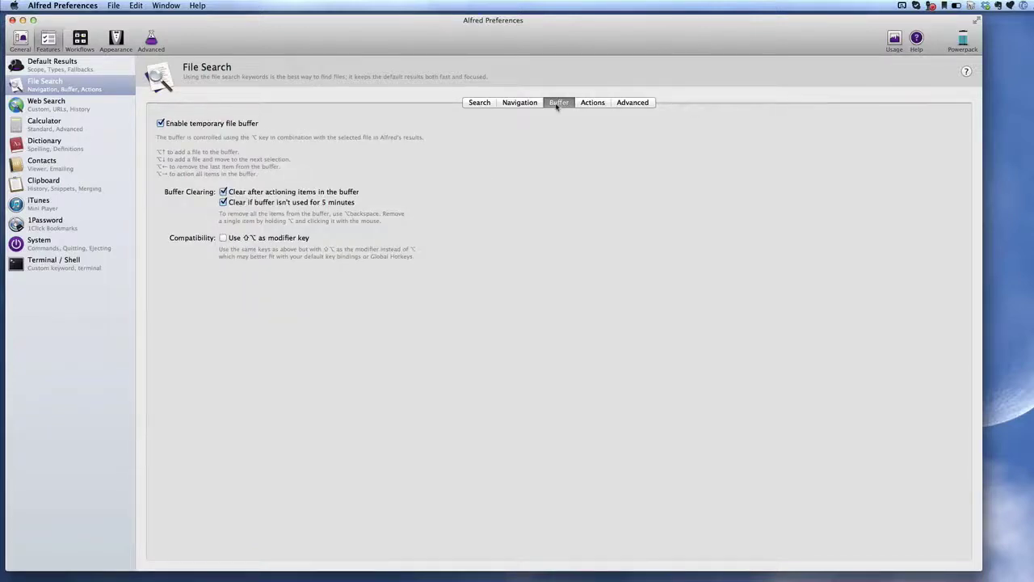
key("alt+space")
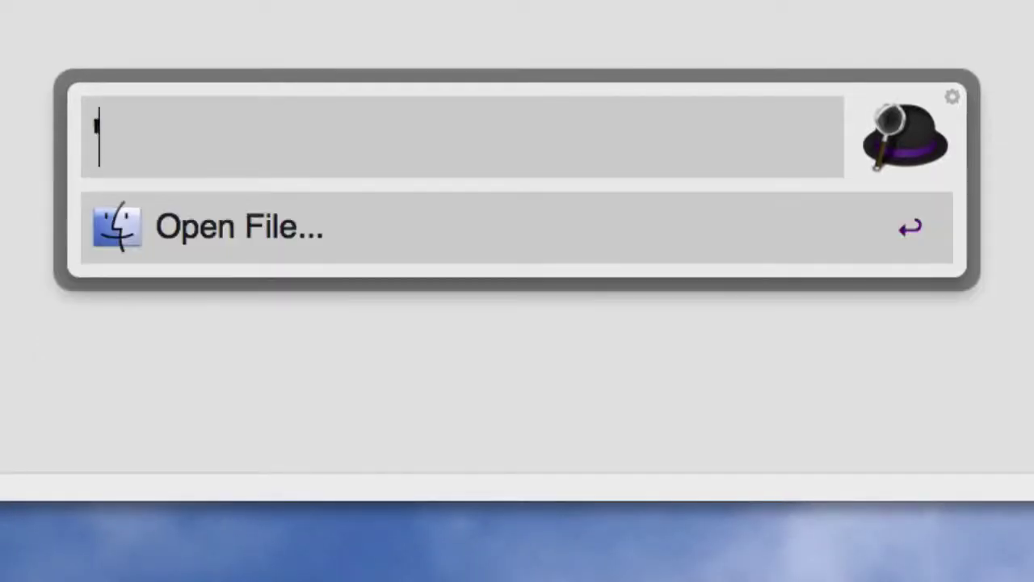
type("g")
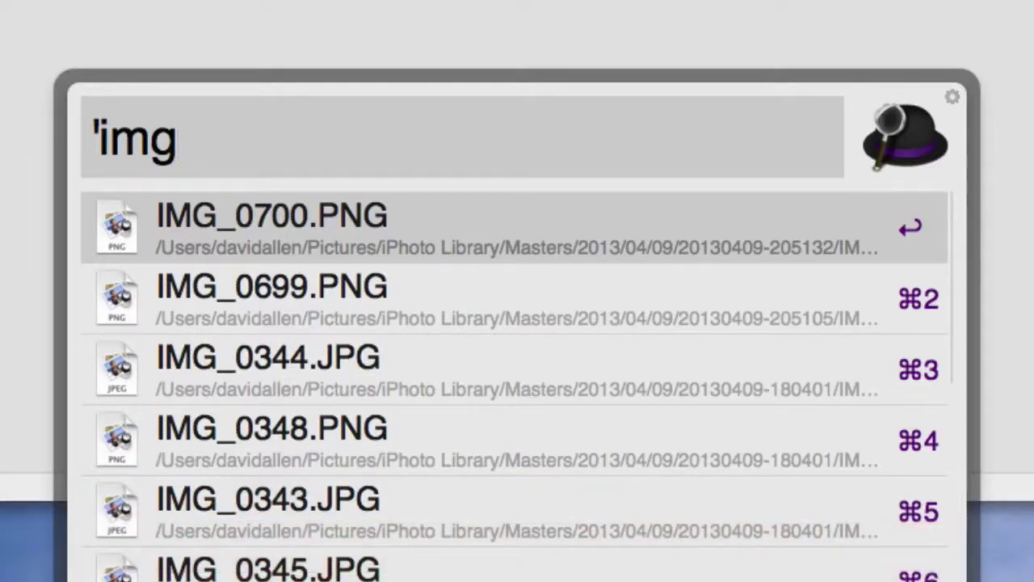
- Add IMG_0700.PNG, IMG_0348.PNG and IMG_0182.JPG from the search results to the temporary file buffer
key("ctrl")
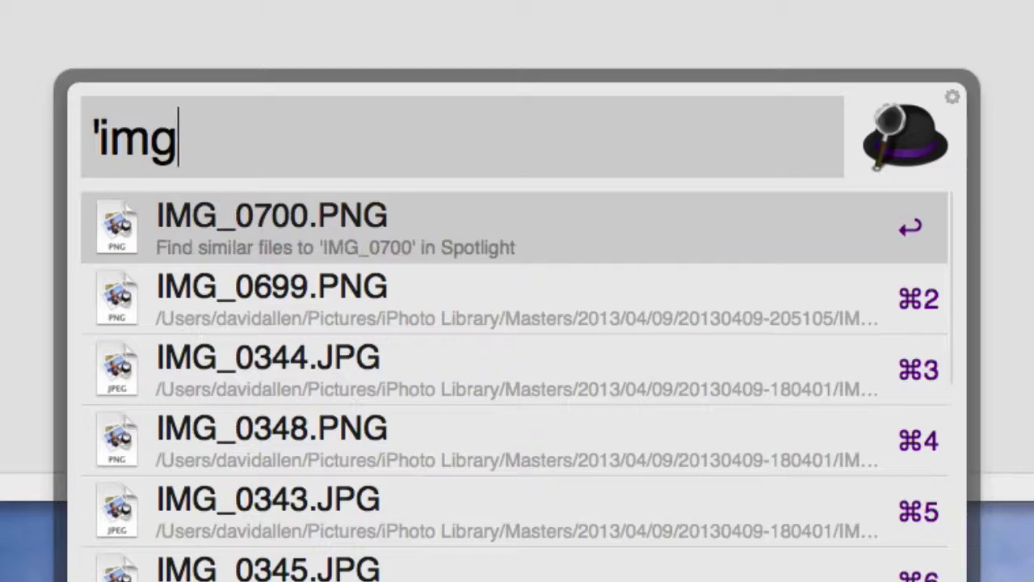
key("alt+Up")
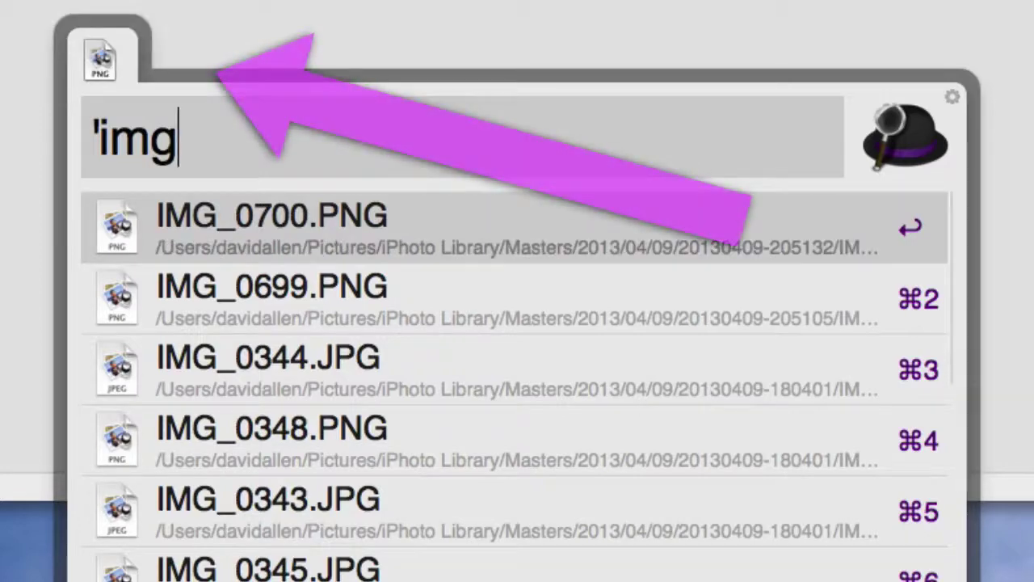
key("Down")
key("Down")
key("Down")
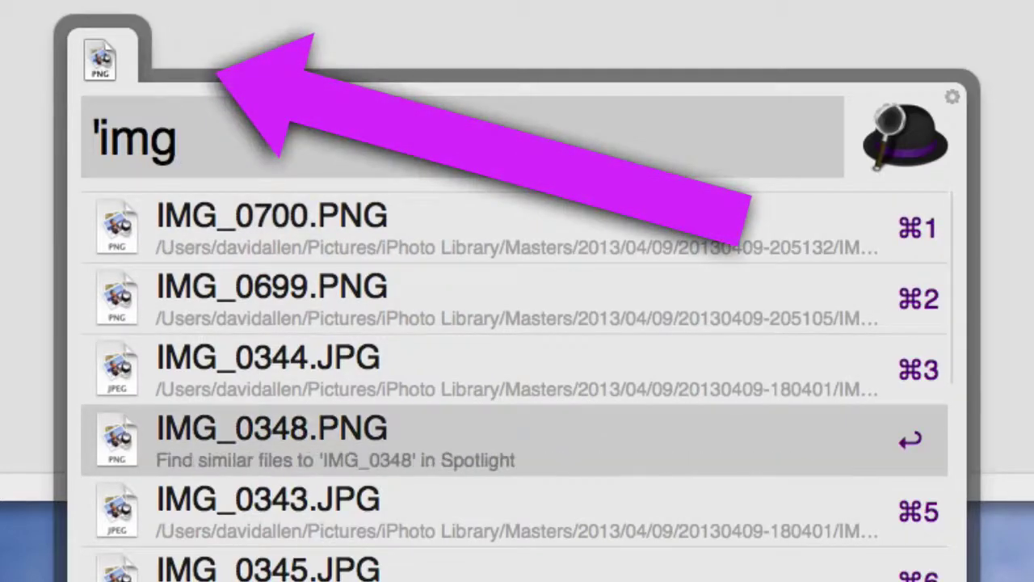
key("alt+Up")
key("Down")
key("Down")
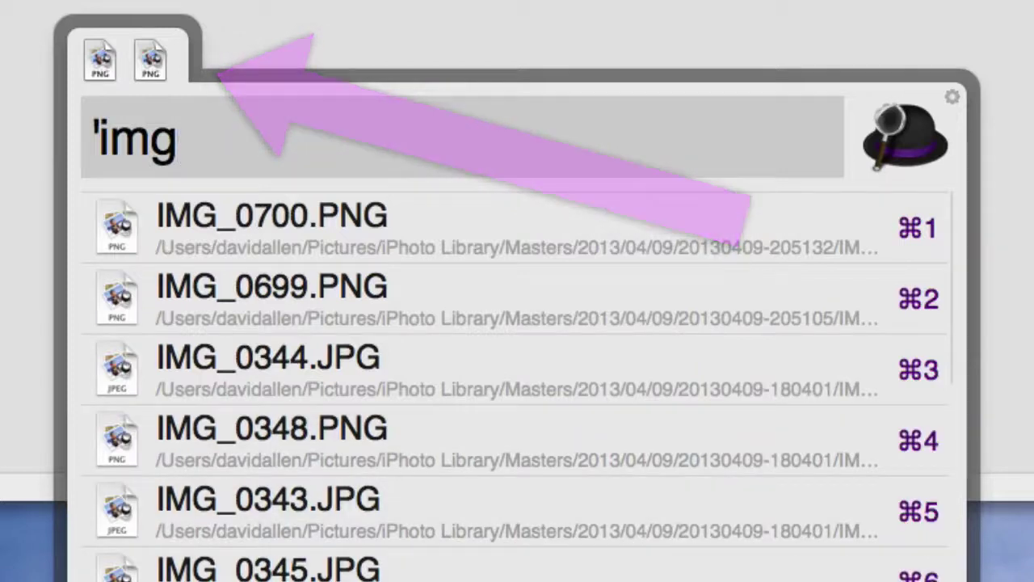
key("alt+Up")
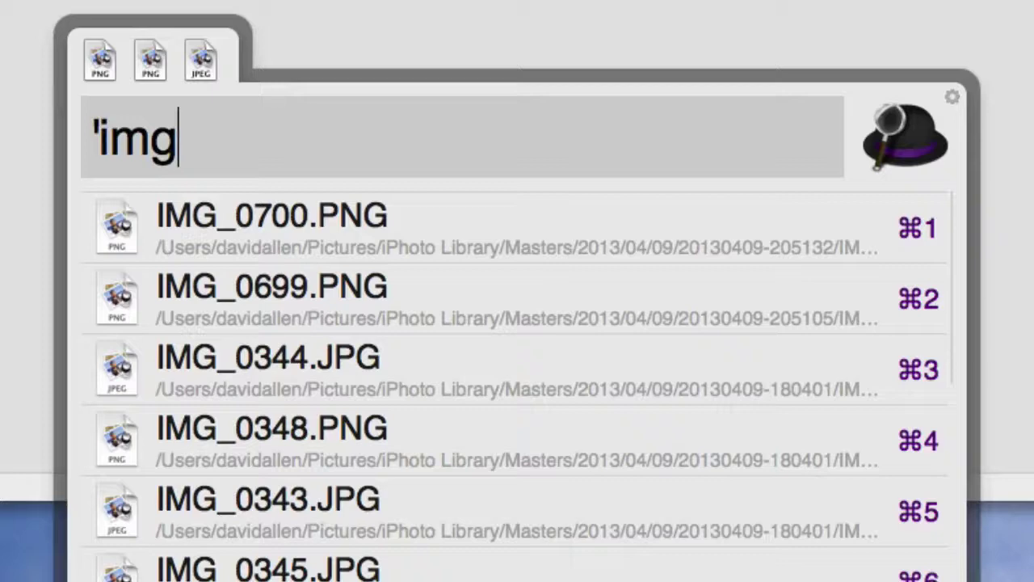
- Bring up the actions for the three buffered files and look through the applications offered under Open with
key("alt+Right")
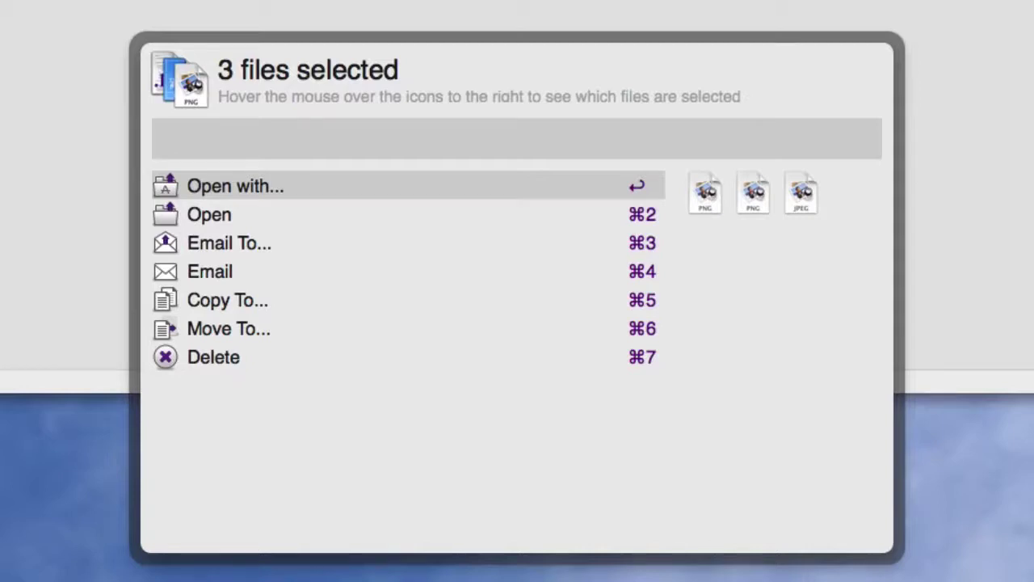
key("Return")
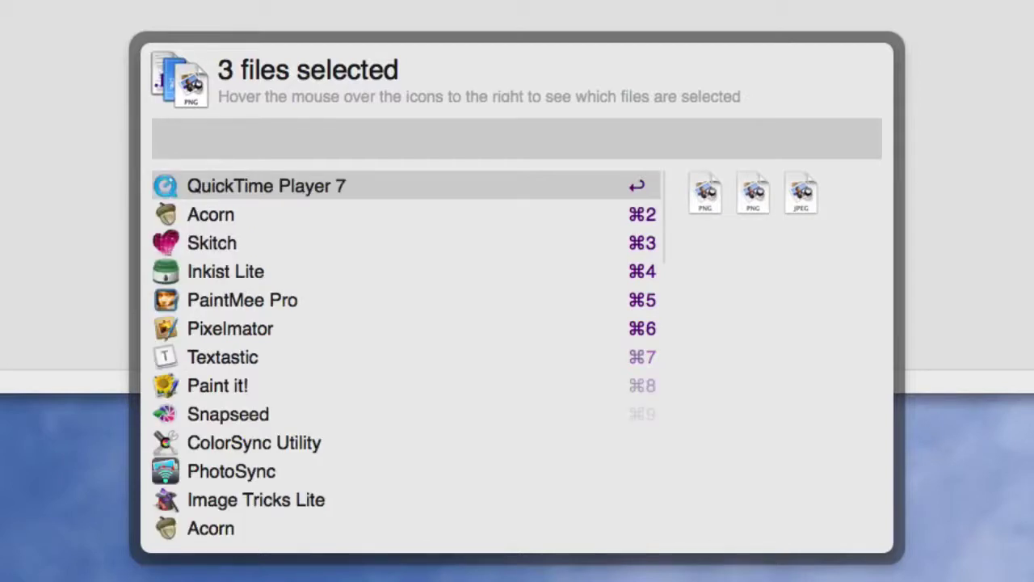
key("Down")
key("Down")
key("Down")
key("Down")
key("Down")
key("Down")
key("Down")
key("Down")
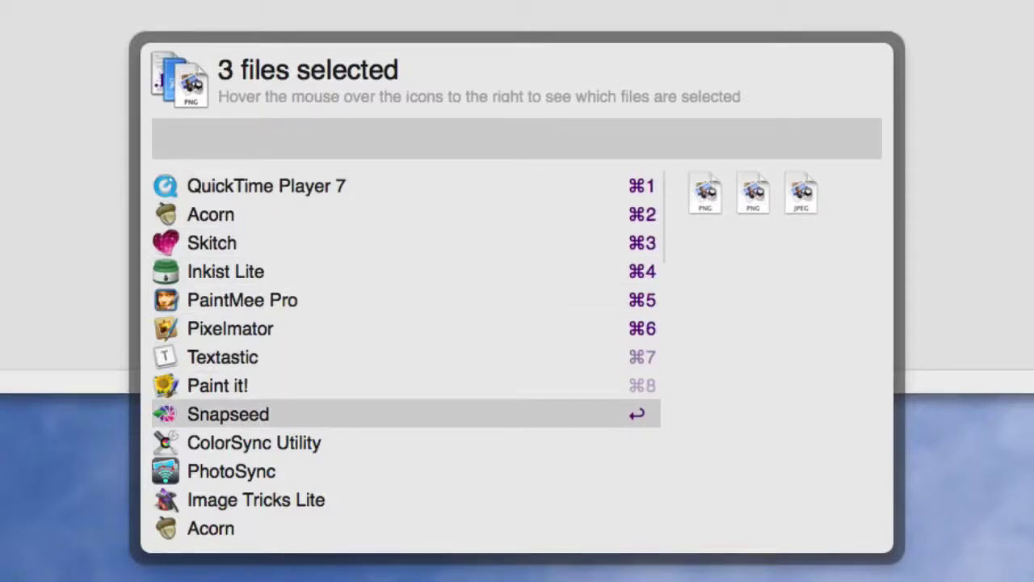
key("Escape")
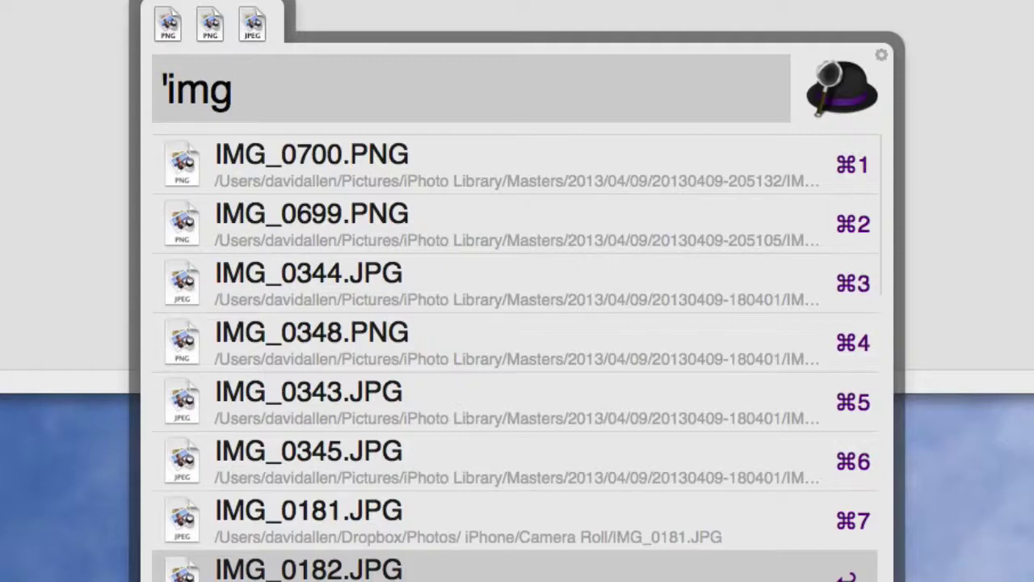
- Use the Email To action on the three buffered files, choosing an Address Book contact searched by first name
key("alt+Right")
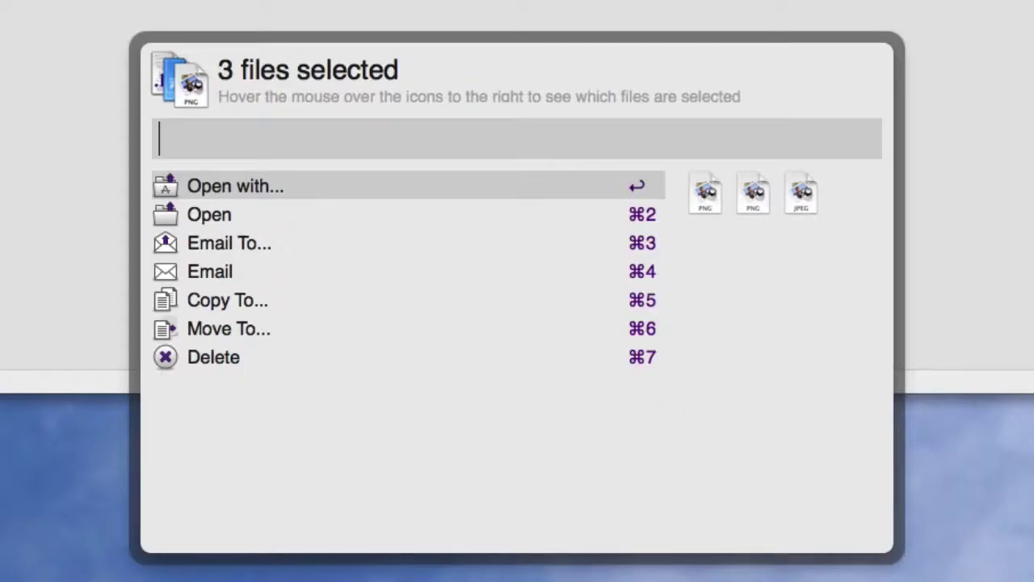
key("Down")
key("Down")
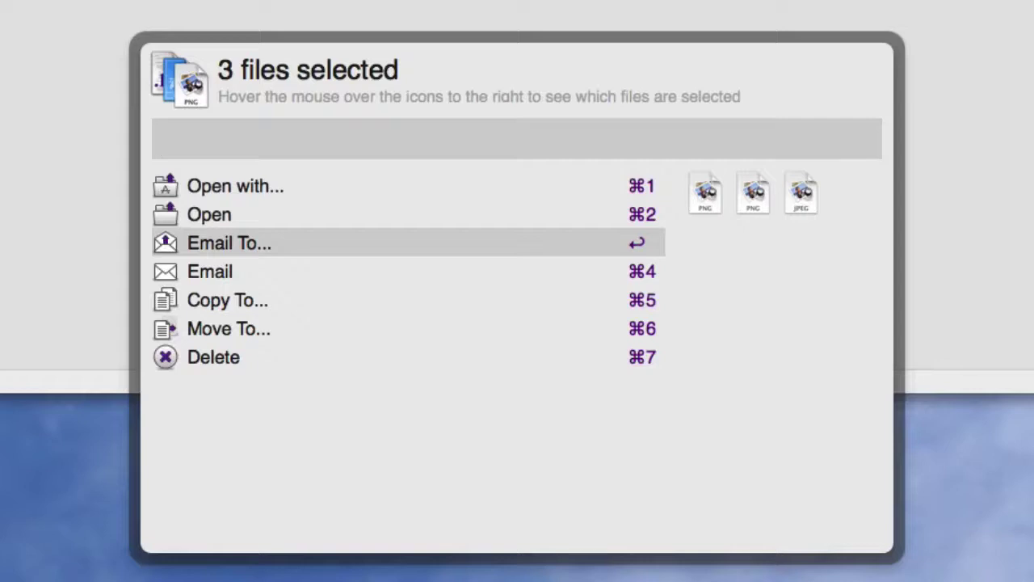
key("Return")
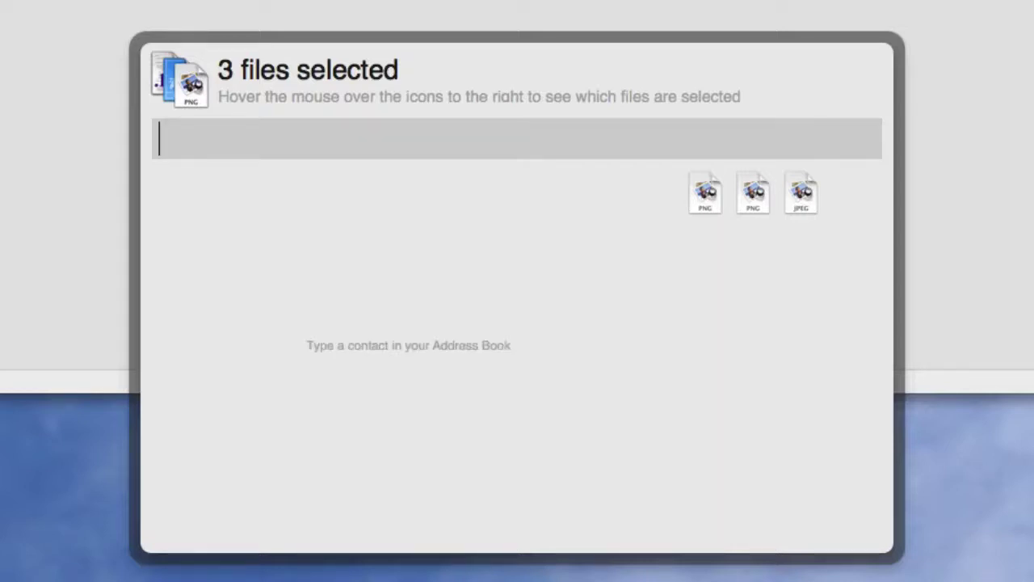
type("david")
key("Down")
key("Down")
key("Down")
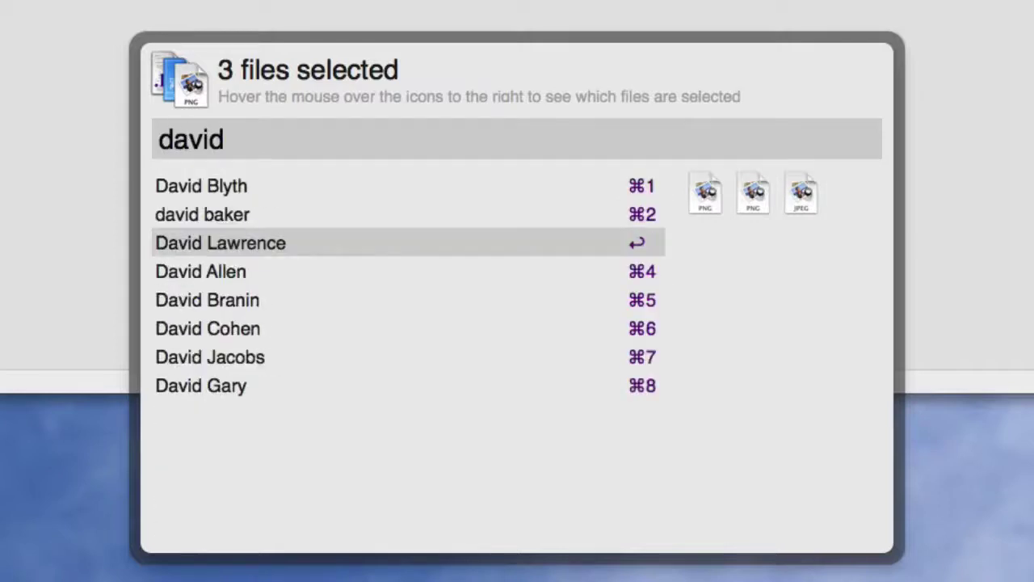
key("Return")
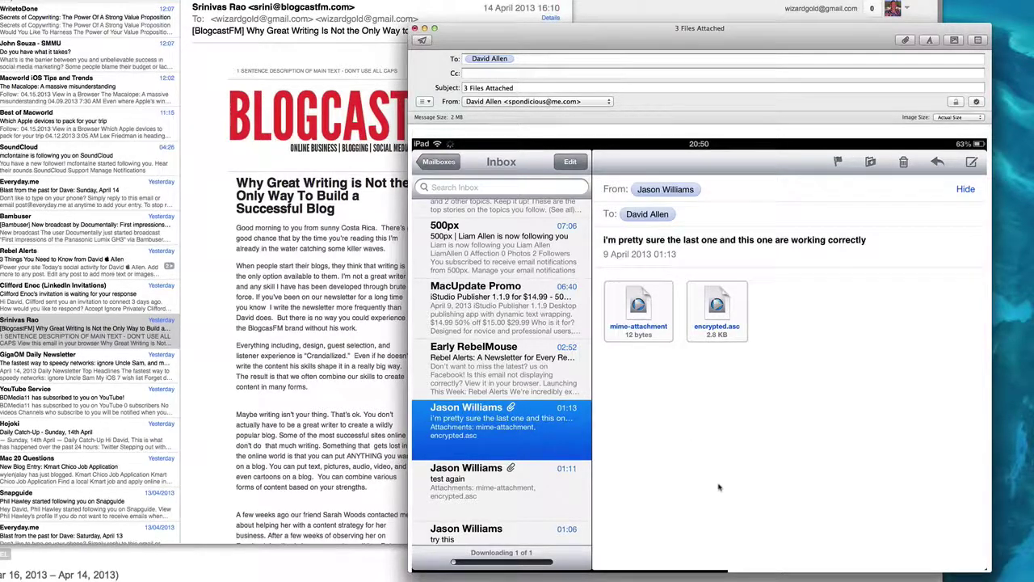
- On the YouTube page of "How to add videos to iPad", display the video's sharing options
scroll(718, 483, "down", 5)
scroll(719, 483, "down", 5)
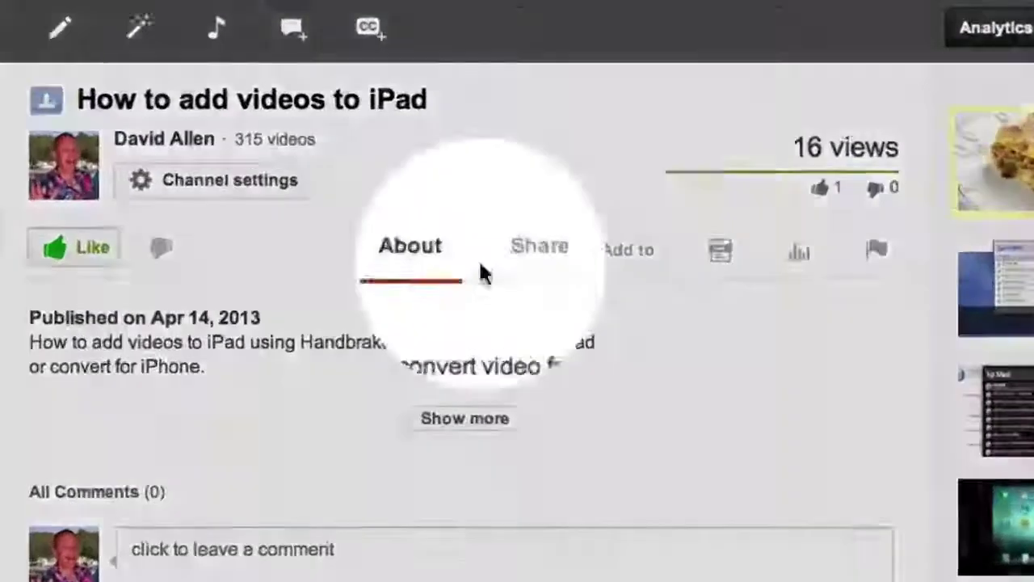
left_click(540, 246)
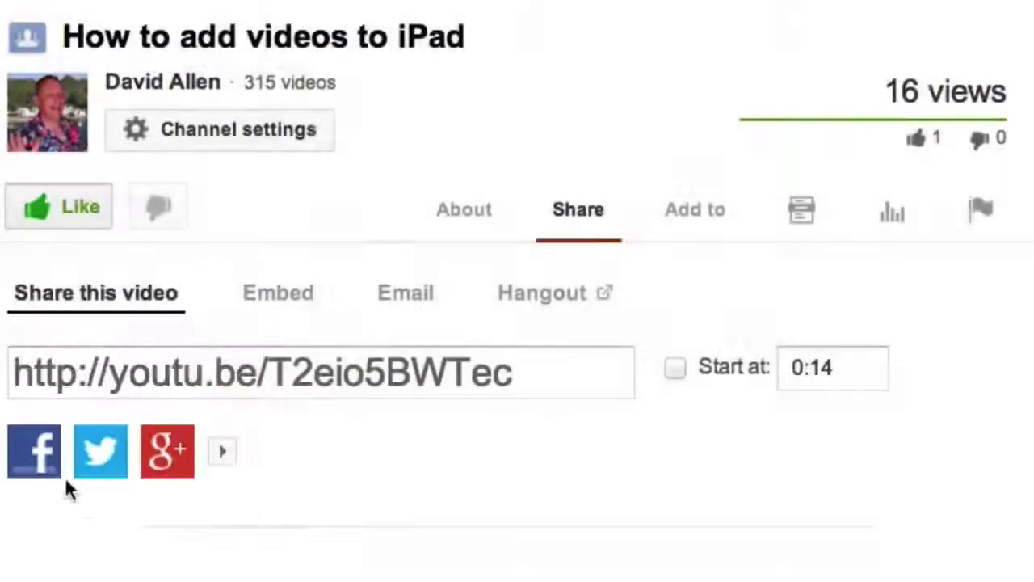
left_click(30, 471)
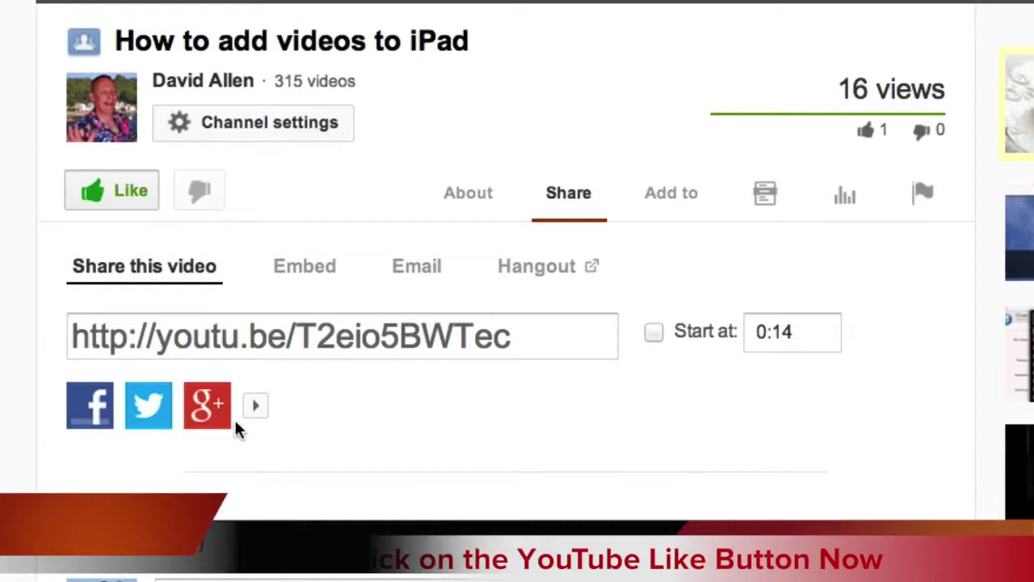
left_click(256, 407)
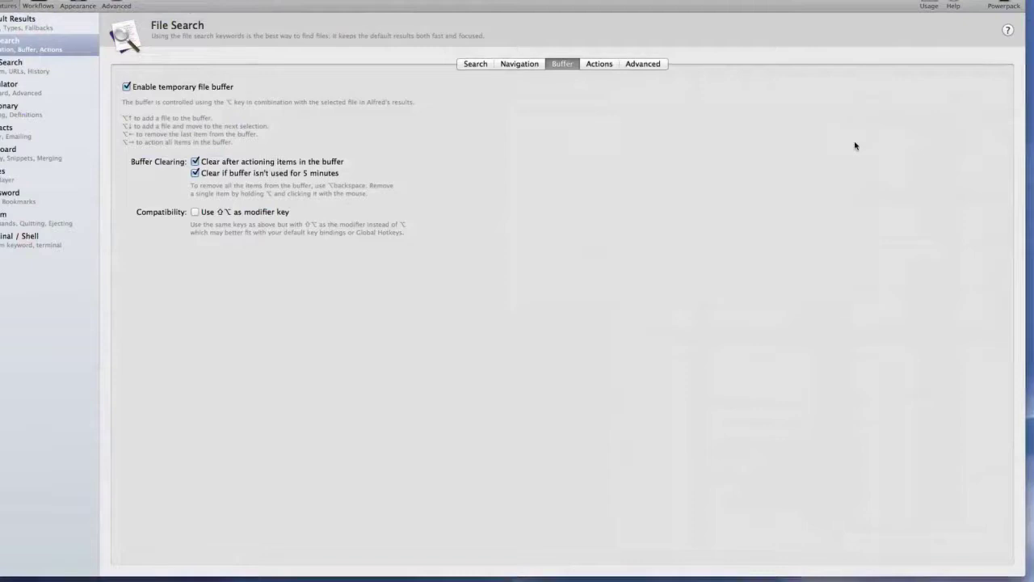
- Switch to a Finder window by launching Finder from the Alfred search
key("alt+space")
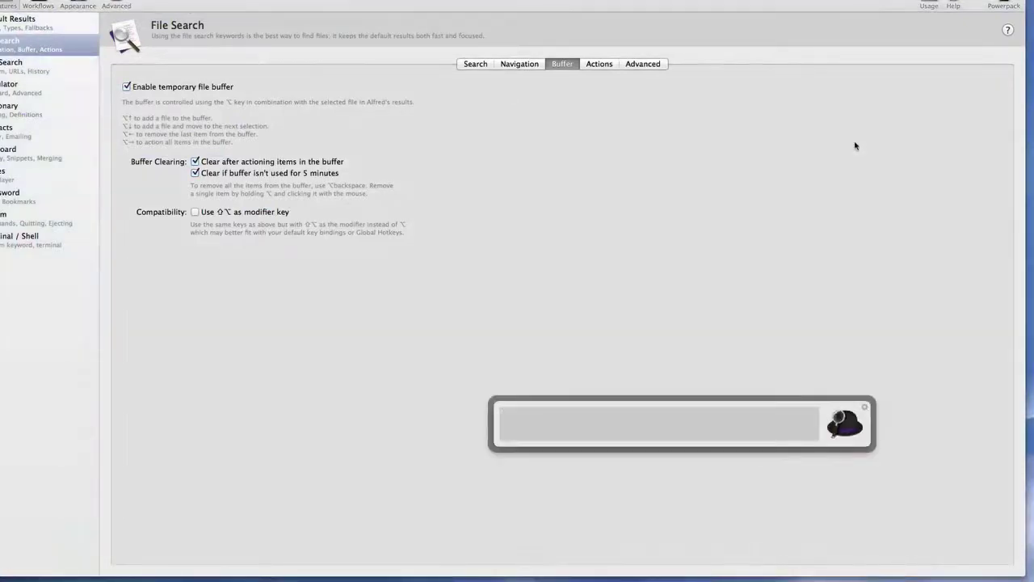
type("f")
key("super+2")
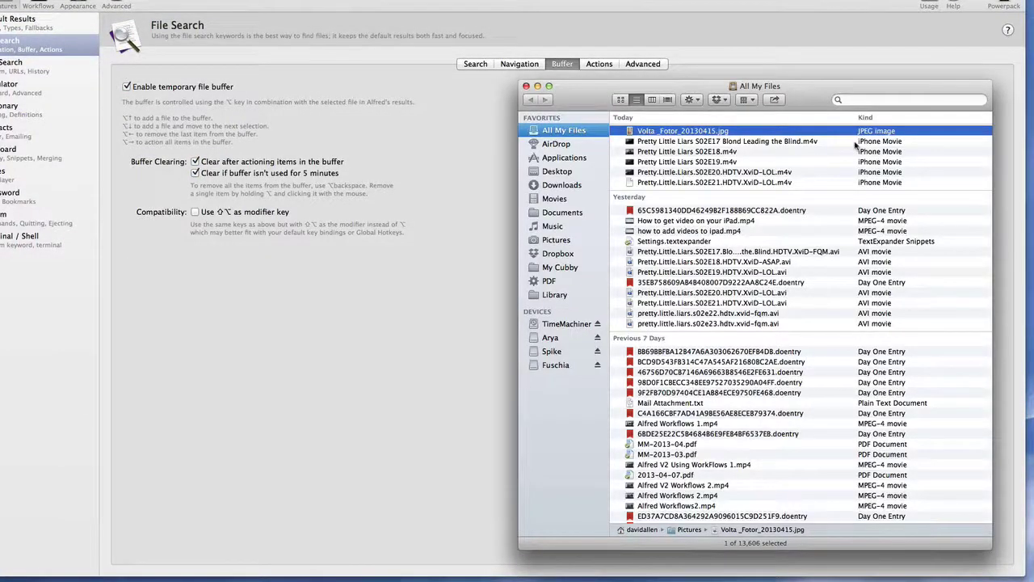
- Bring up Alfred's file actions for Volta _Fotor_20130415.jpg and look through them down to Reveal in Finder
key("alt+super+backslash")
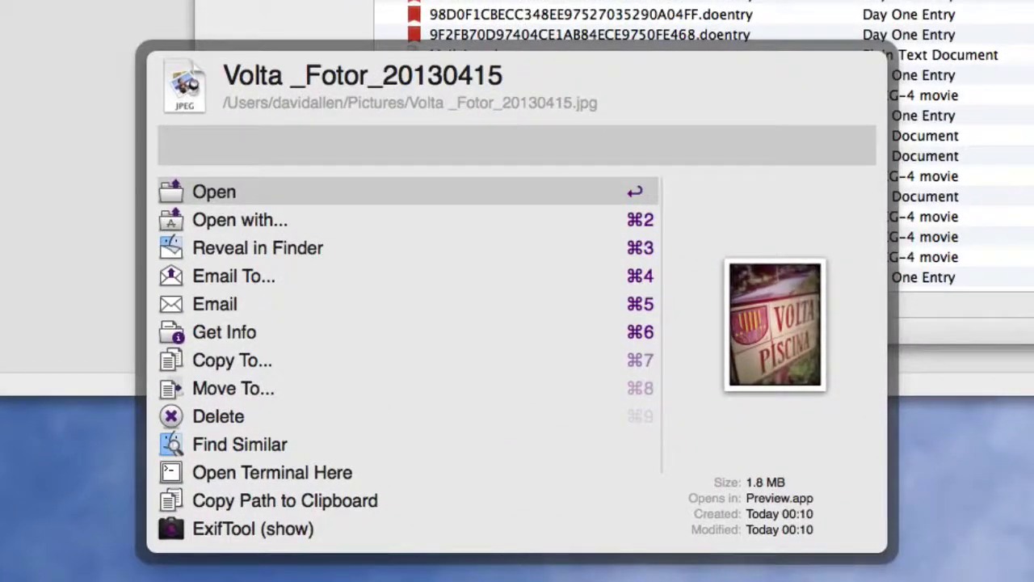
key("Down")
key("Down")
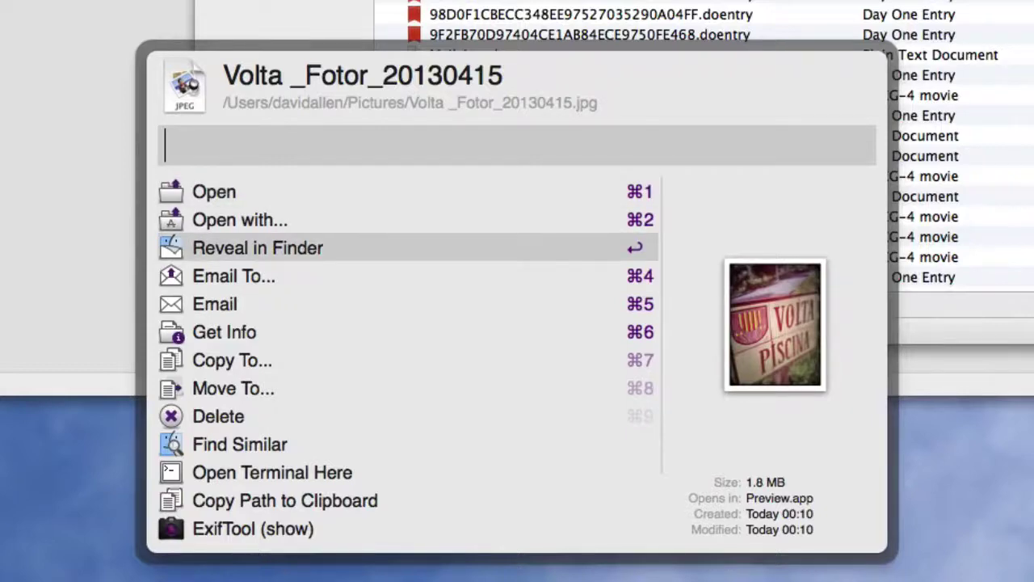
key("Return")
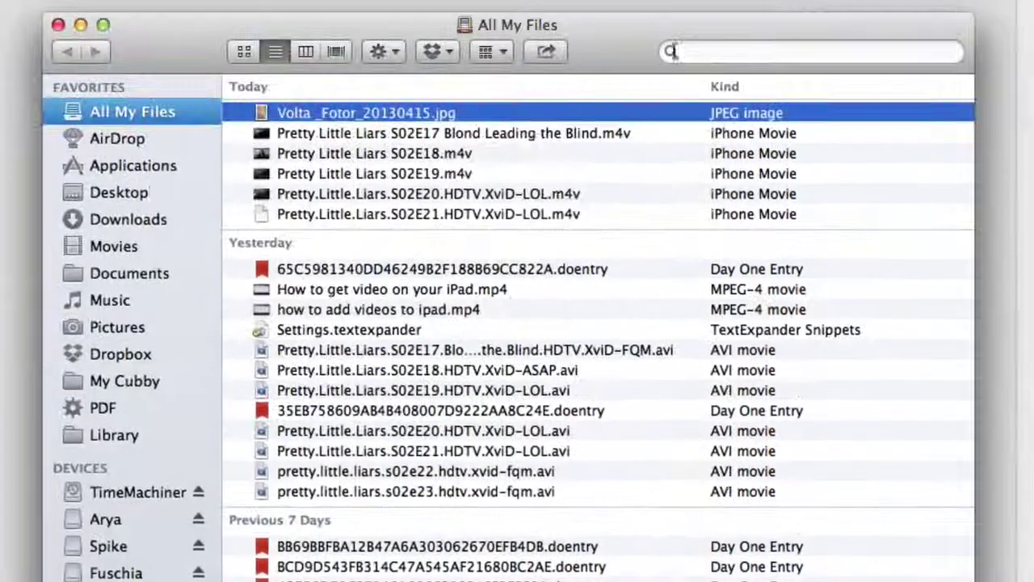
- Select the files from Volta _Fotor_20130415.jpg to Pretty Little Liars S02E18.m4v and look through Alfred's actions for them
left_click(464, 152, "shift")
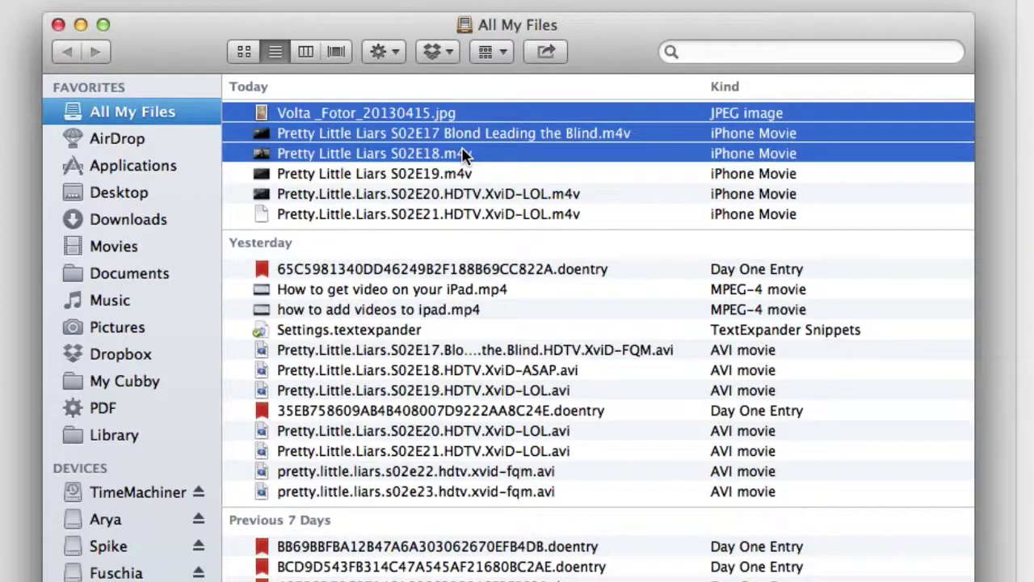
key("super+alt+backslash")
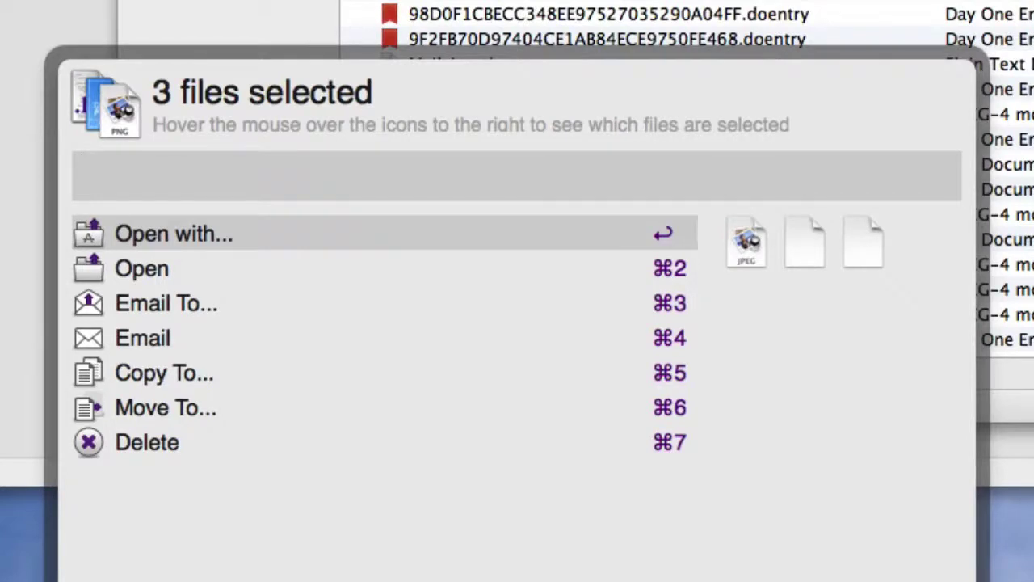
key("Down")
key("Down")
key("Down")
key("Down")
key("Down")
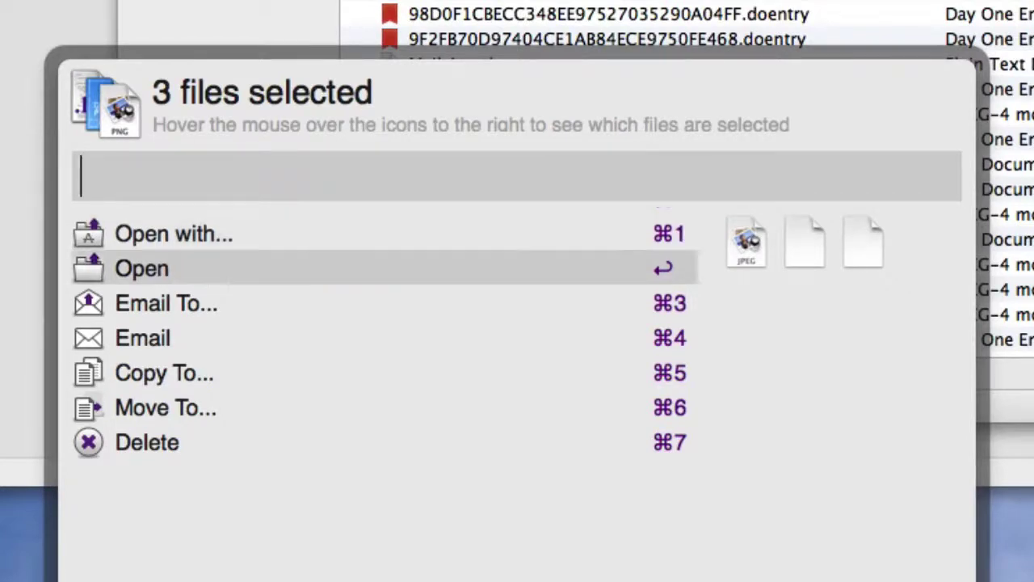